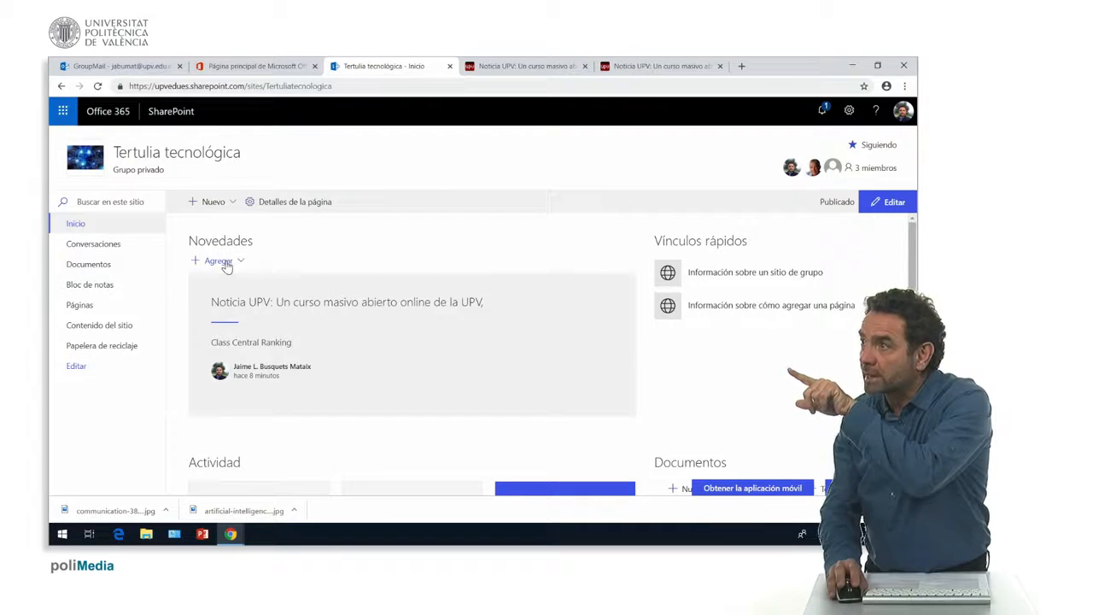
Step: Create a news post titled "Bienvenido el coche eléctrico" and give it a two-column section
left_click(226, 264)
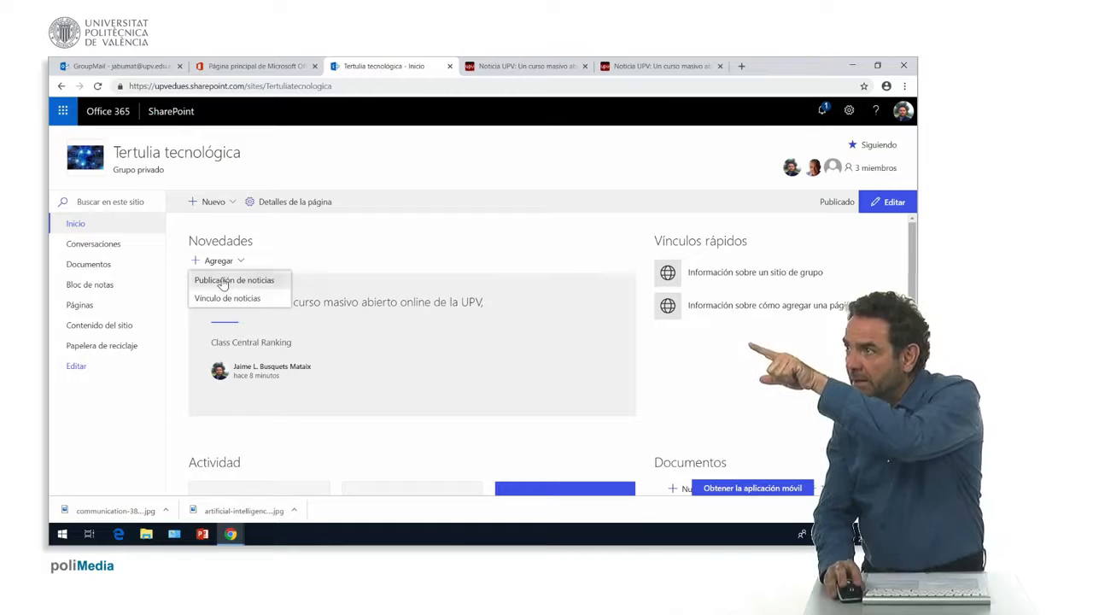
left_click(227, 282)
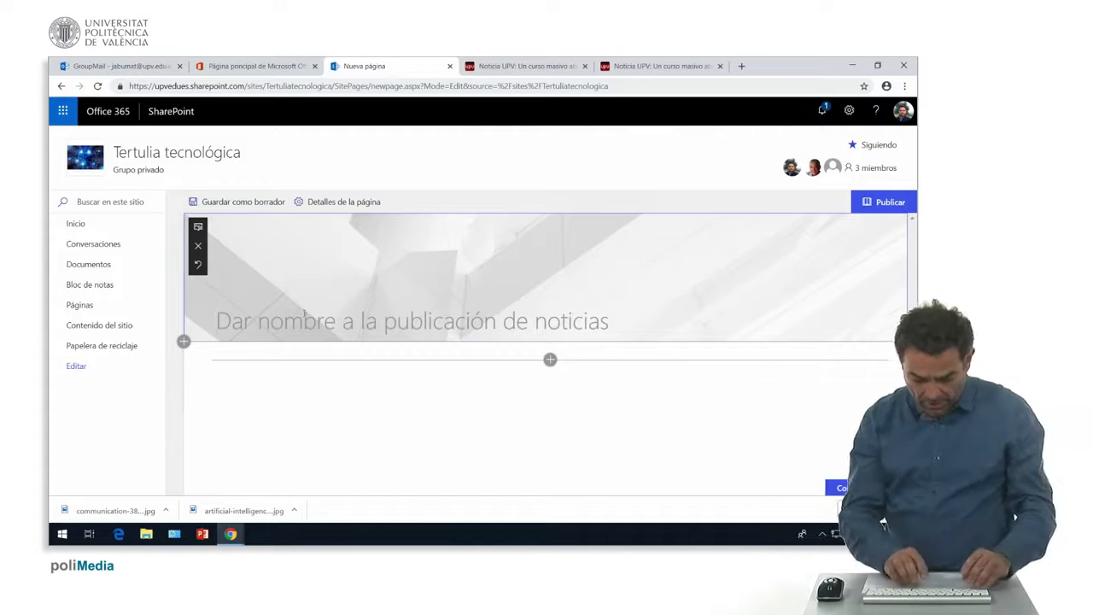
type("Bienvenido el coche eléctrico")
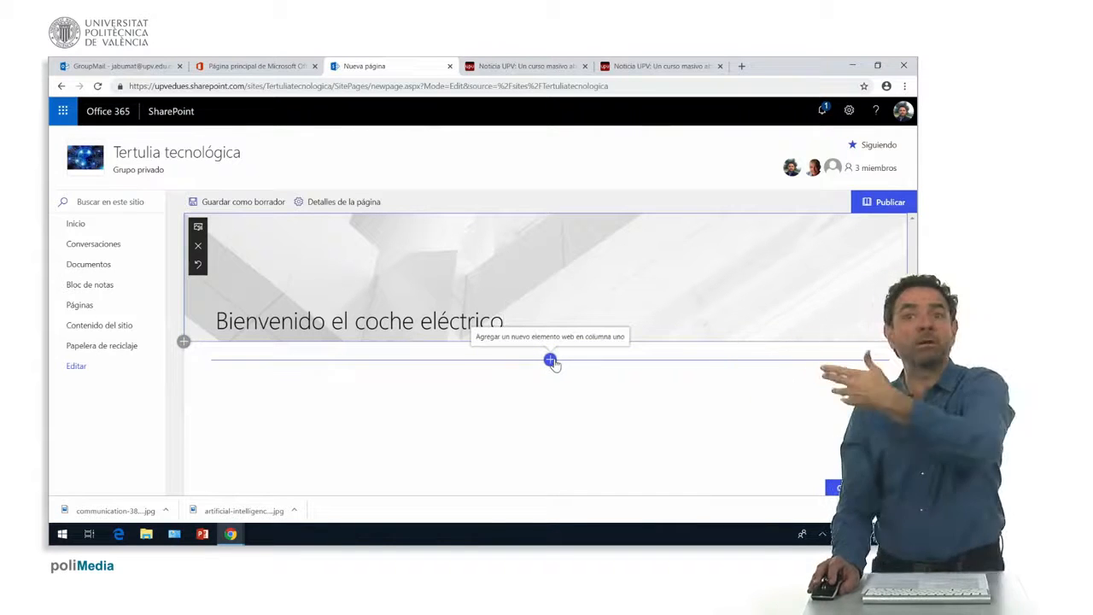
left_click(184, 343)
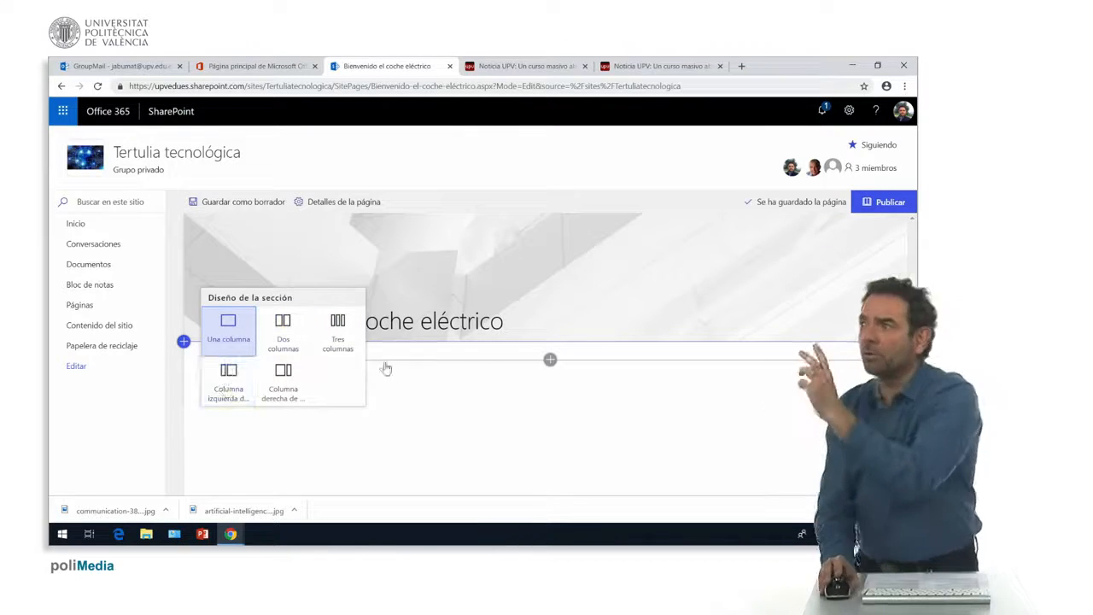
left_click(282, 327)
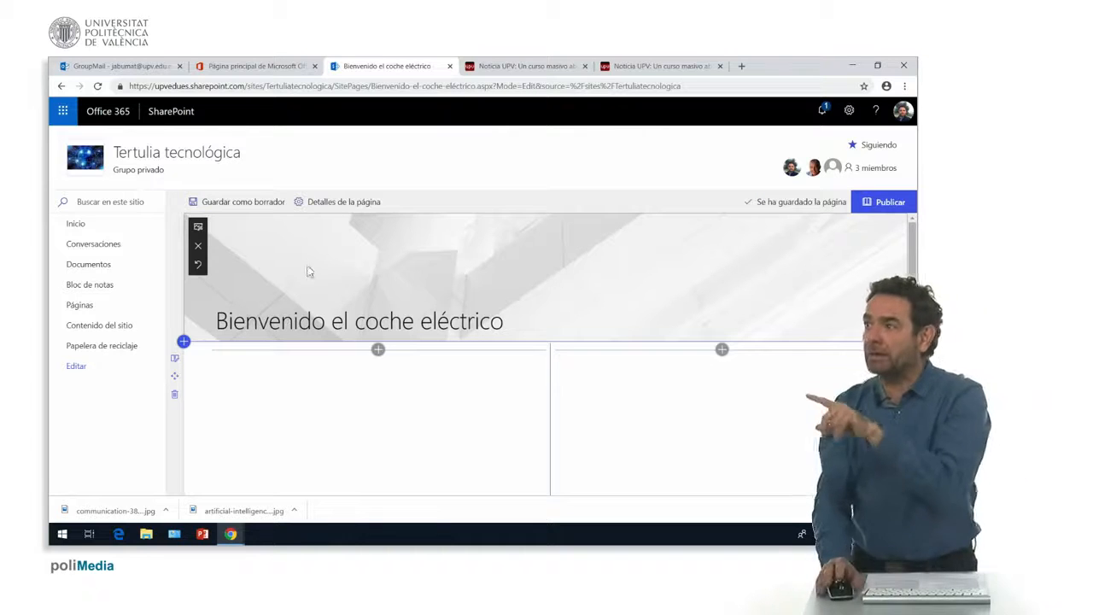
Step: Add a text web part in the left column reading "Según las previsiones que leemos recientemente, el coche eléctrico..."
left_click(379, 350)
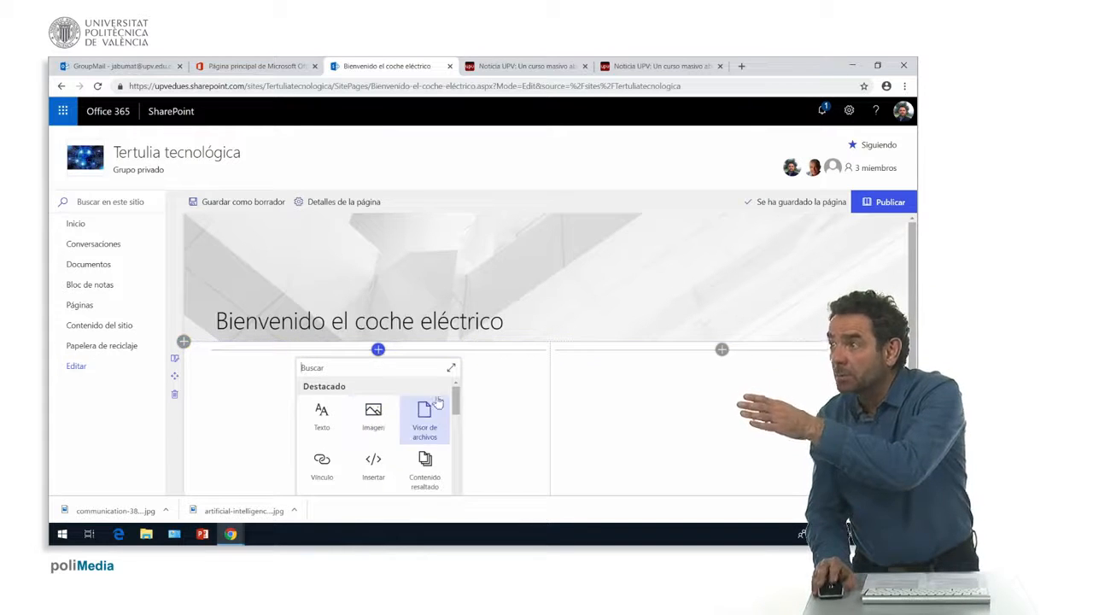
left_click(323, 418)
type("Se")
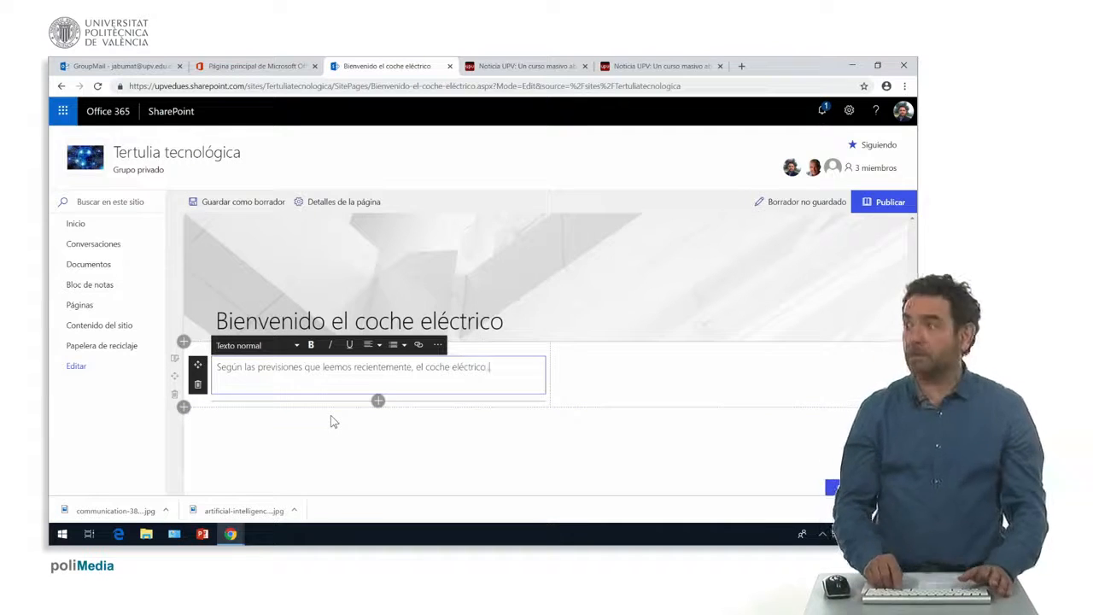
type("...")
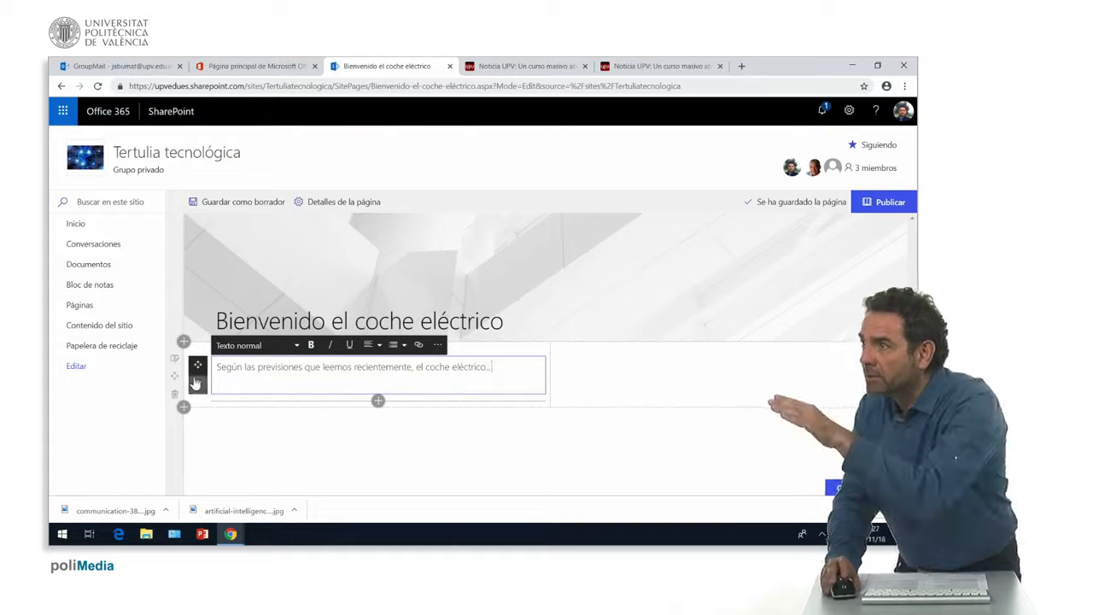
left_click(613, 372)
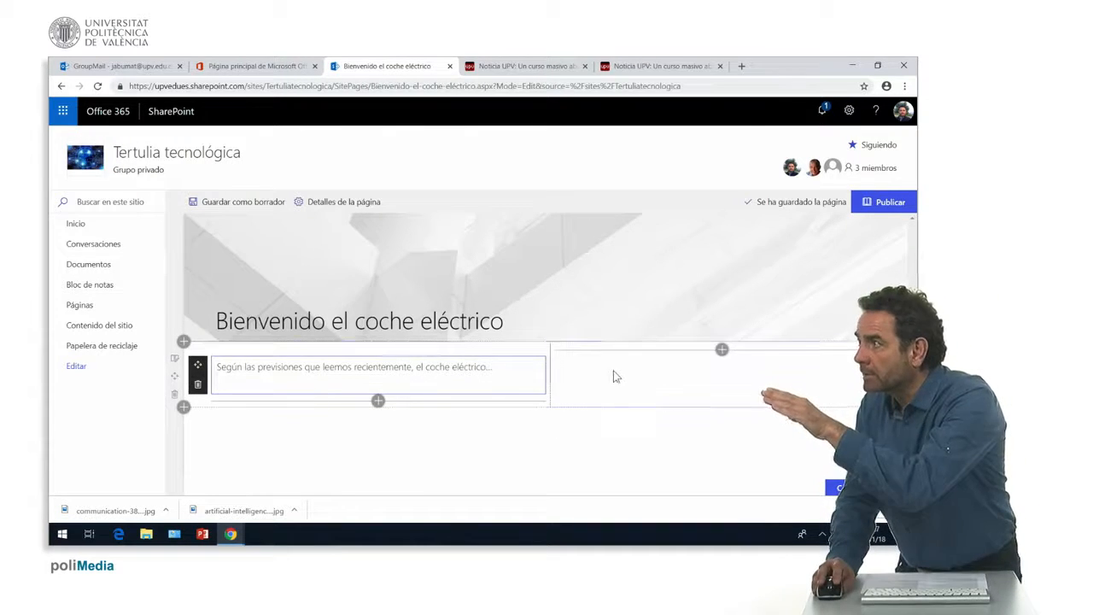
Step: Add an image web part in the right column and browse the Tecnología category of the web image search
left_click(721, 349)
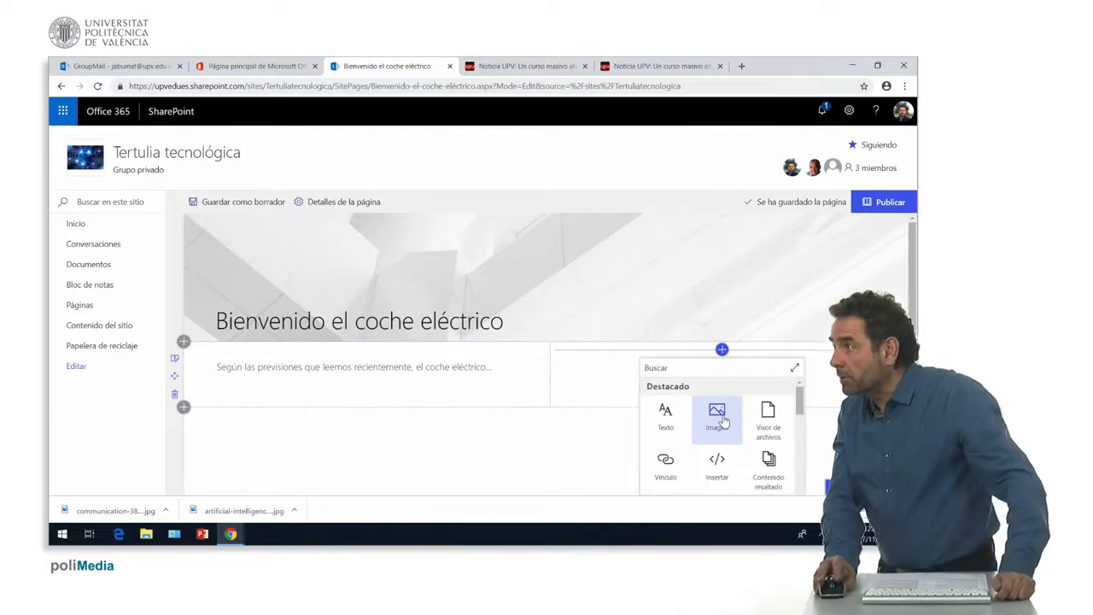
left_click(717, 417)
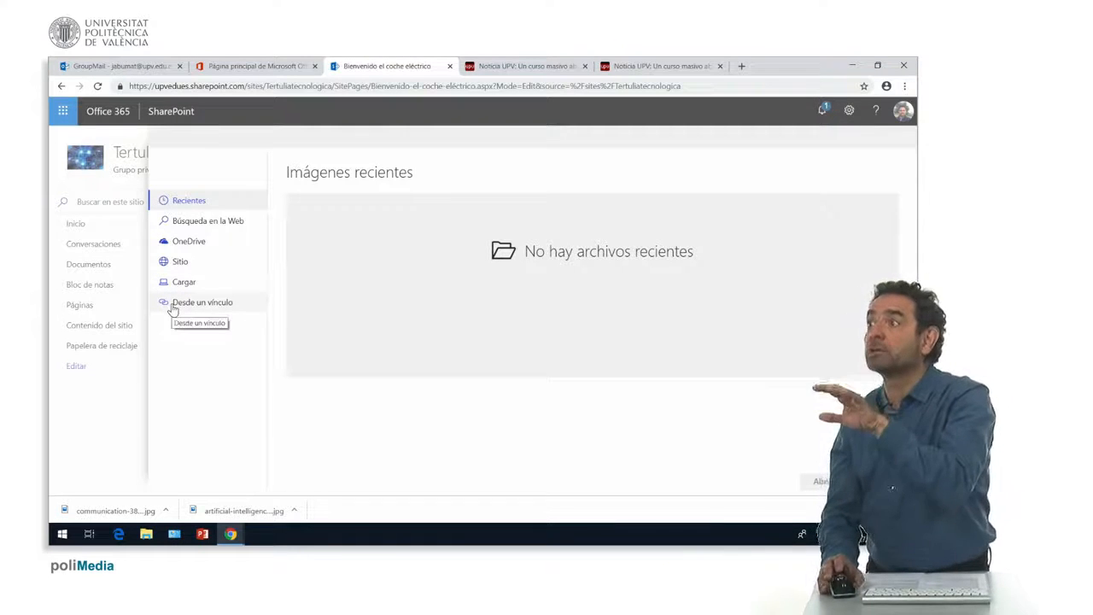
left_click(193, 224)
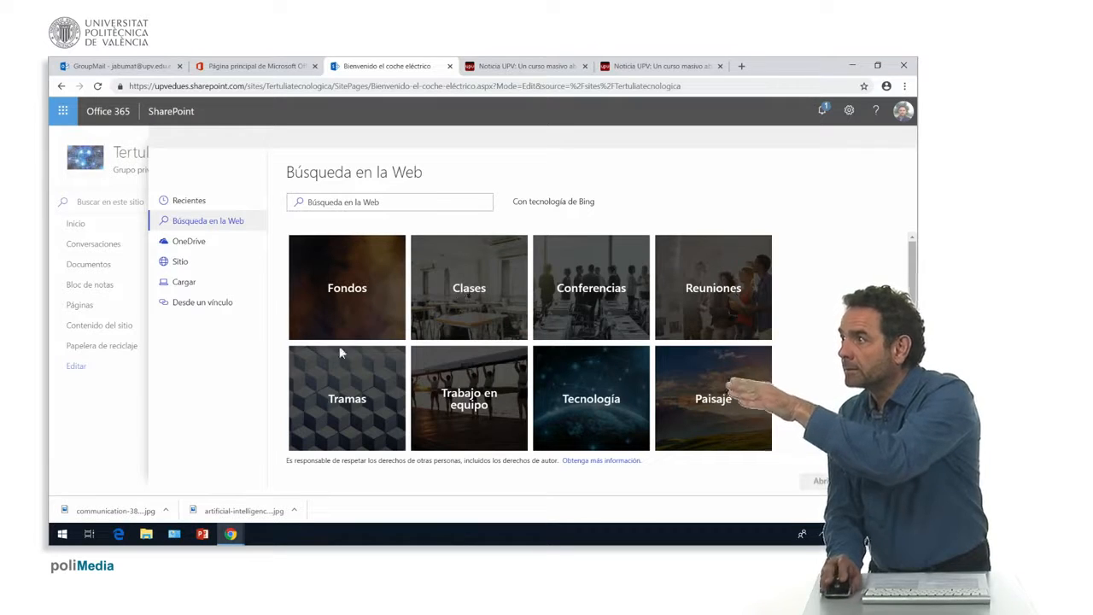
left_click(593, 404)
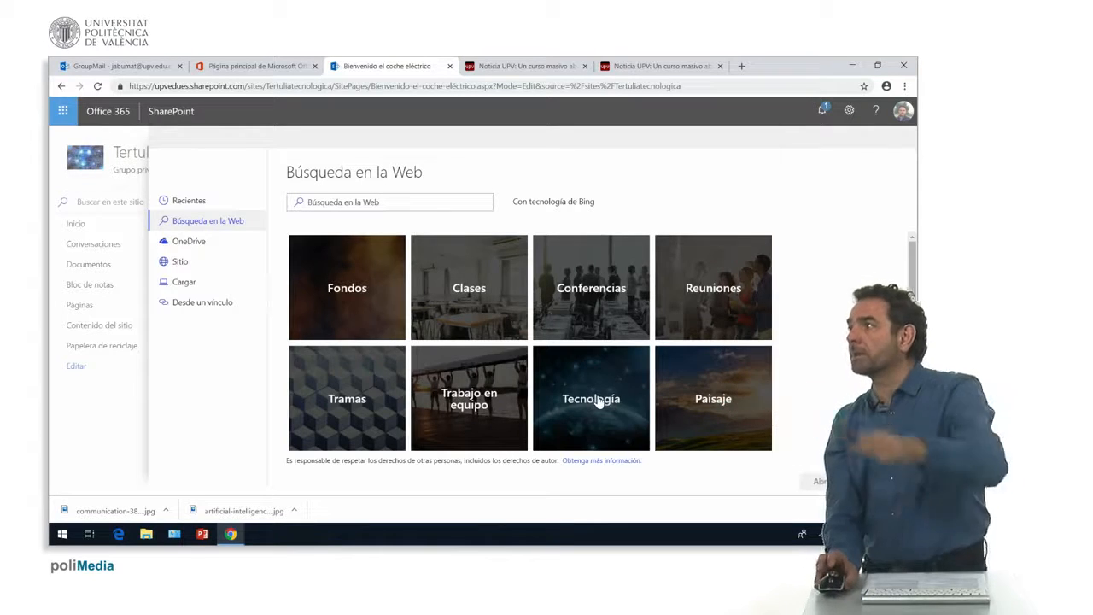
scroll(602, 375, "down", 8)
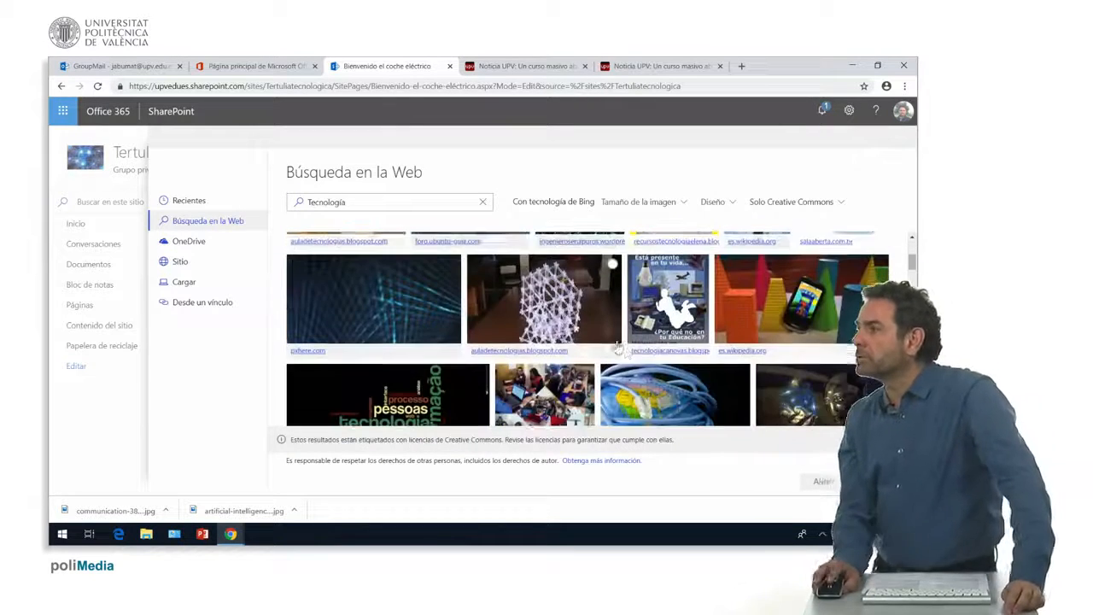
scroll(852, 373, "up", 8)
Step: Search the web images for "coches" instead, and look through the licence filter and the results
left_click(385, 202)
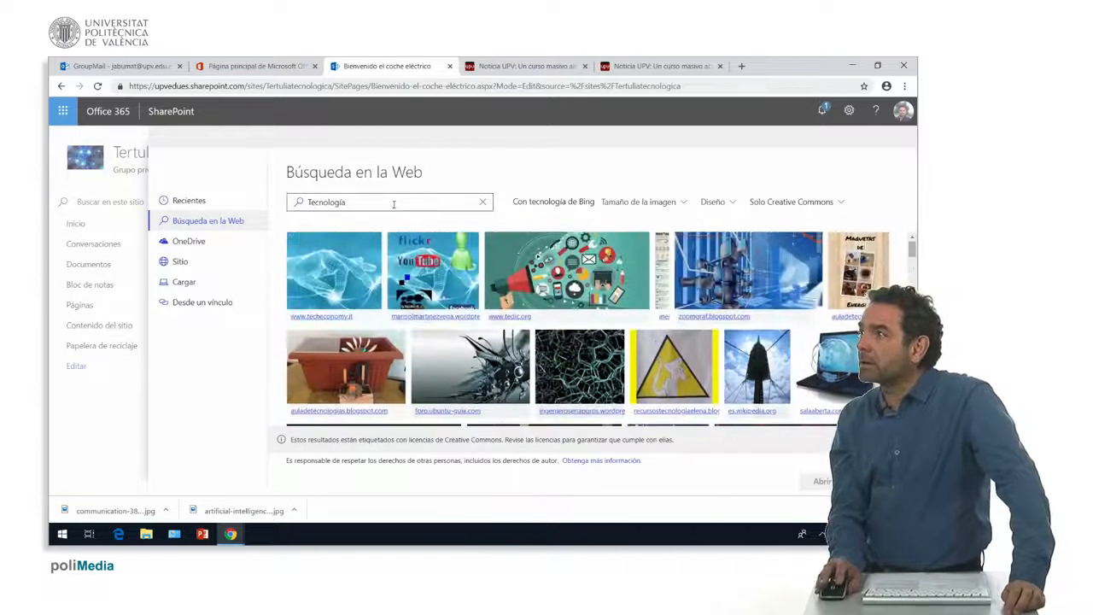
double_click(361, 205)
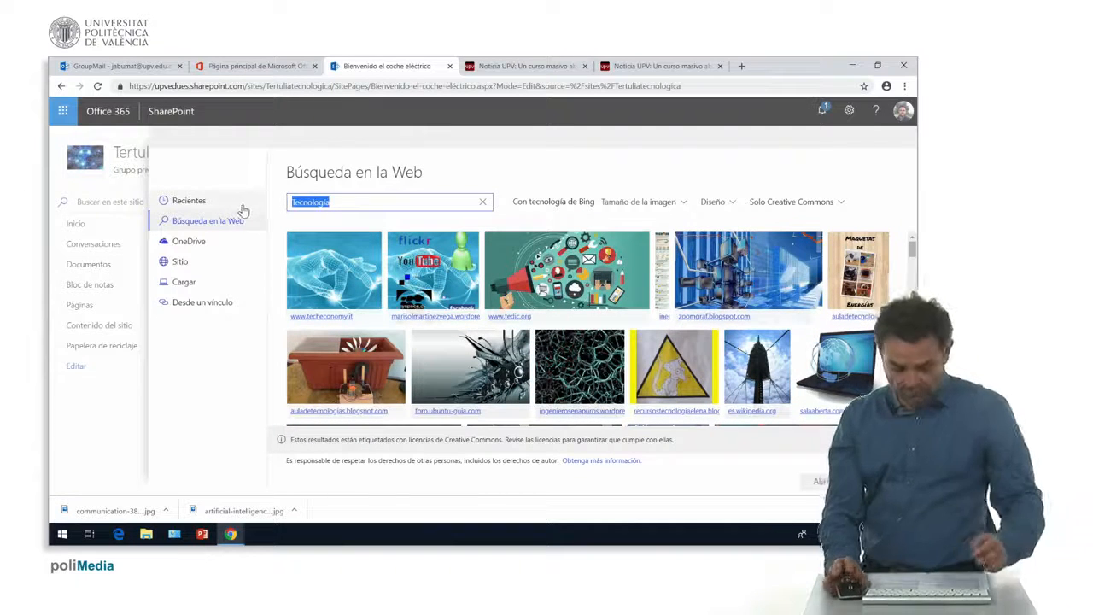
type("coches")
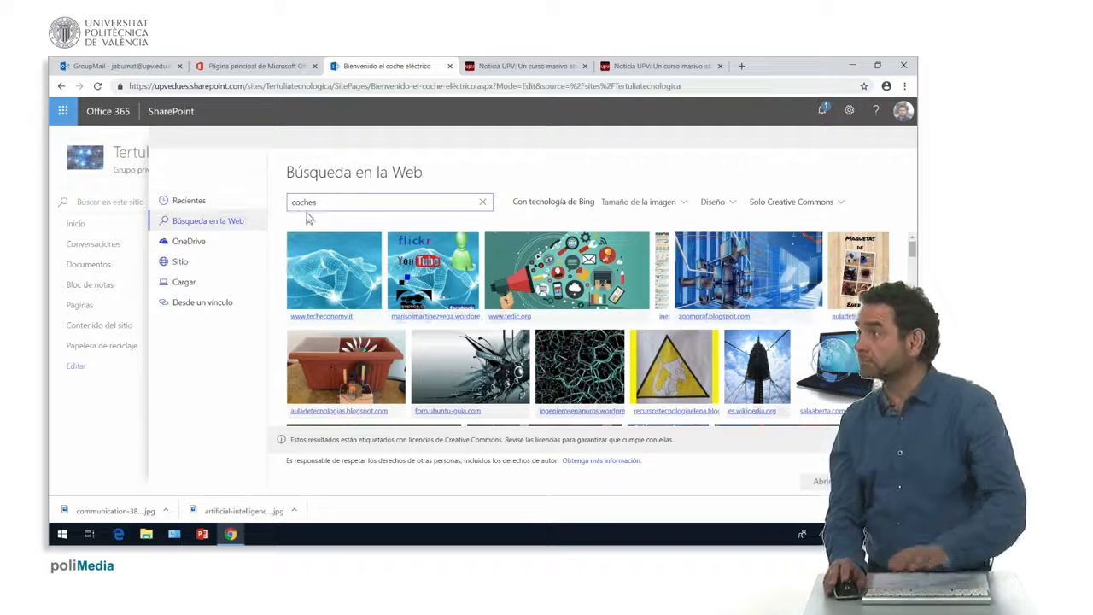
key("Return")
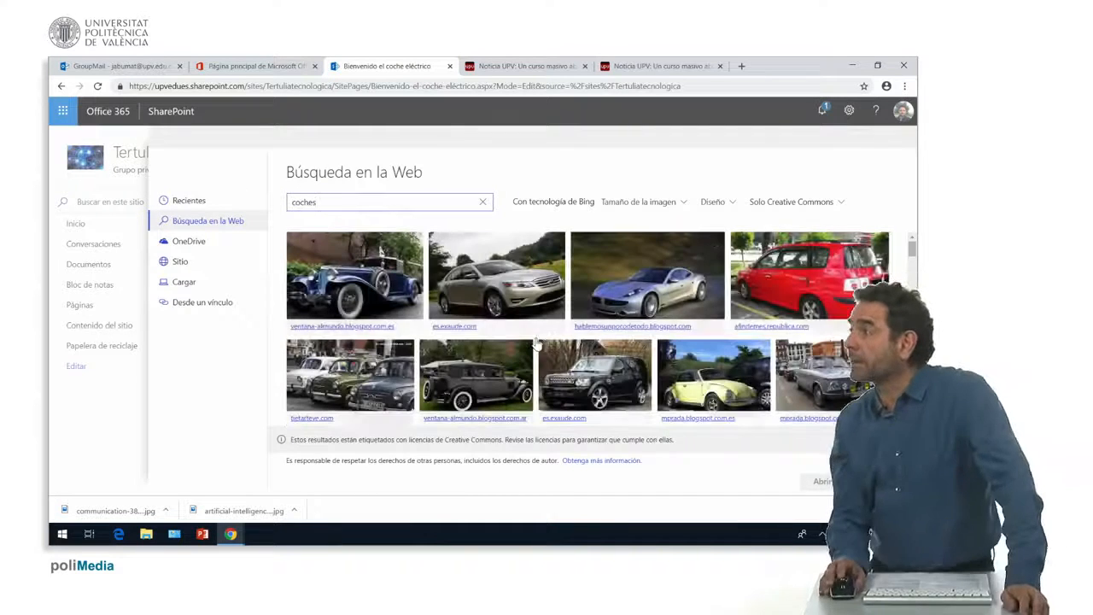
left_click(796, 202)
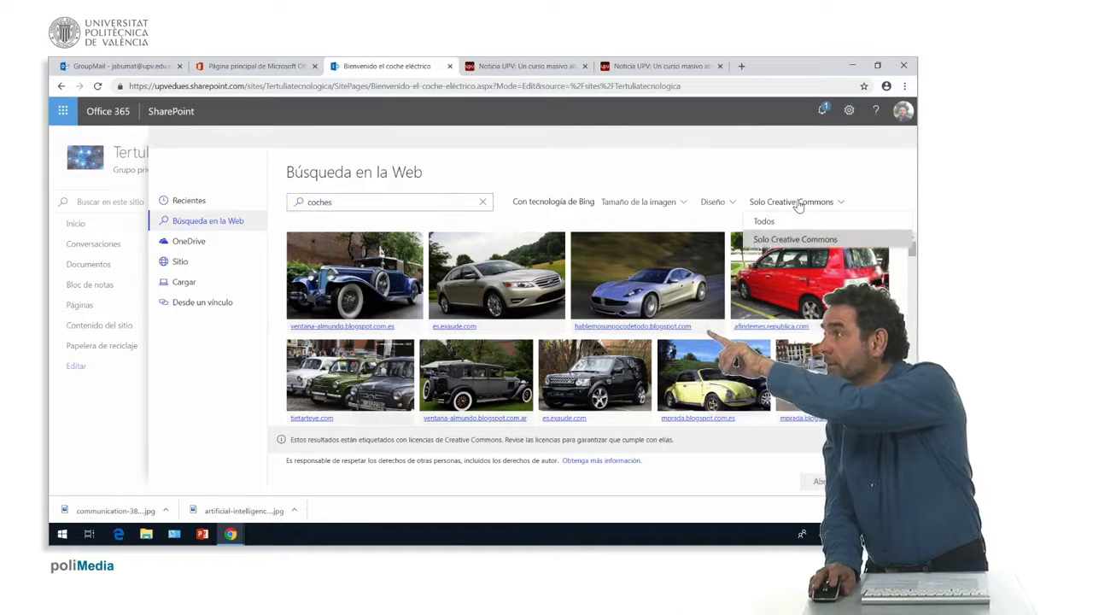
left_click(797, 205)
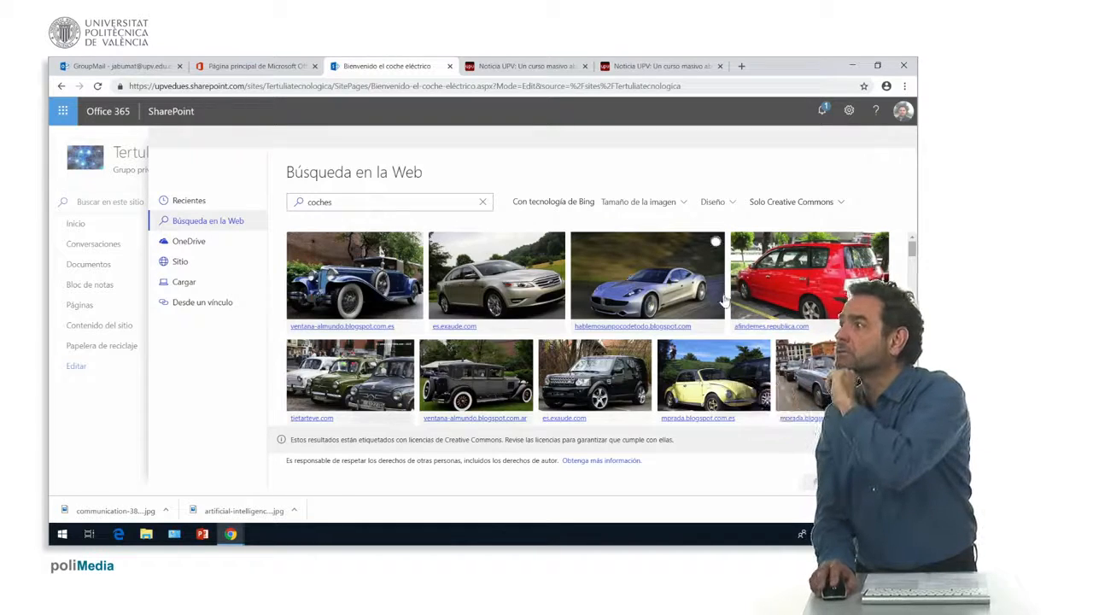
scroll(724, 301, "down", 3)
scroll(724, 300, "down", 10)
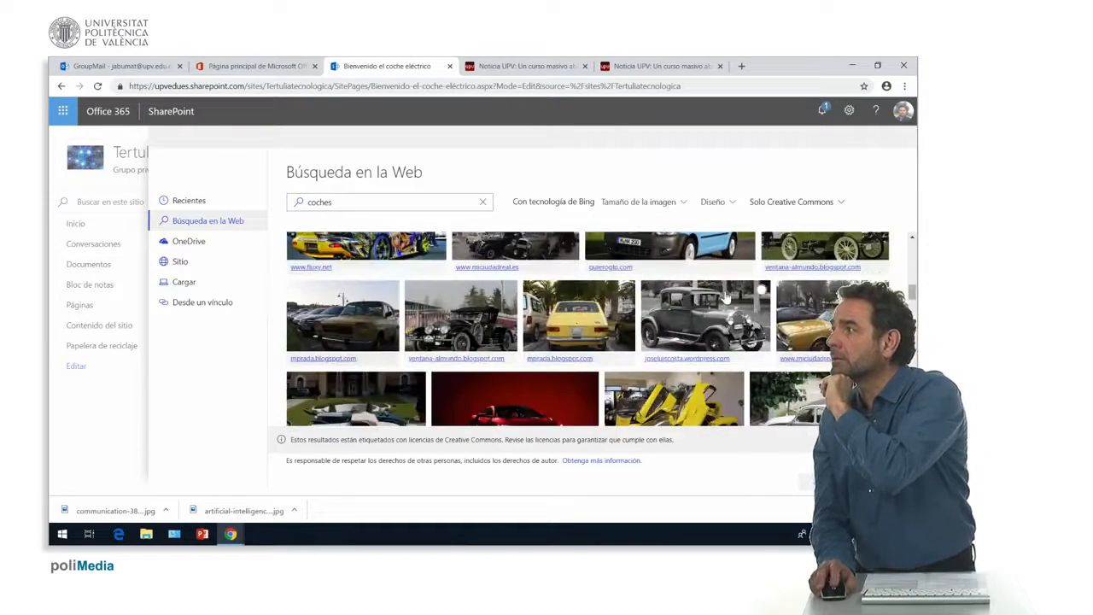
scroll(726, 287, "up", 15)
left_click(375, 200)
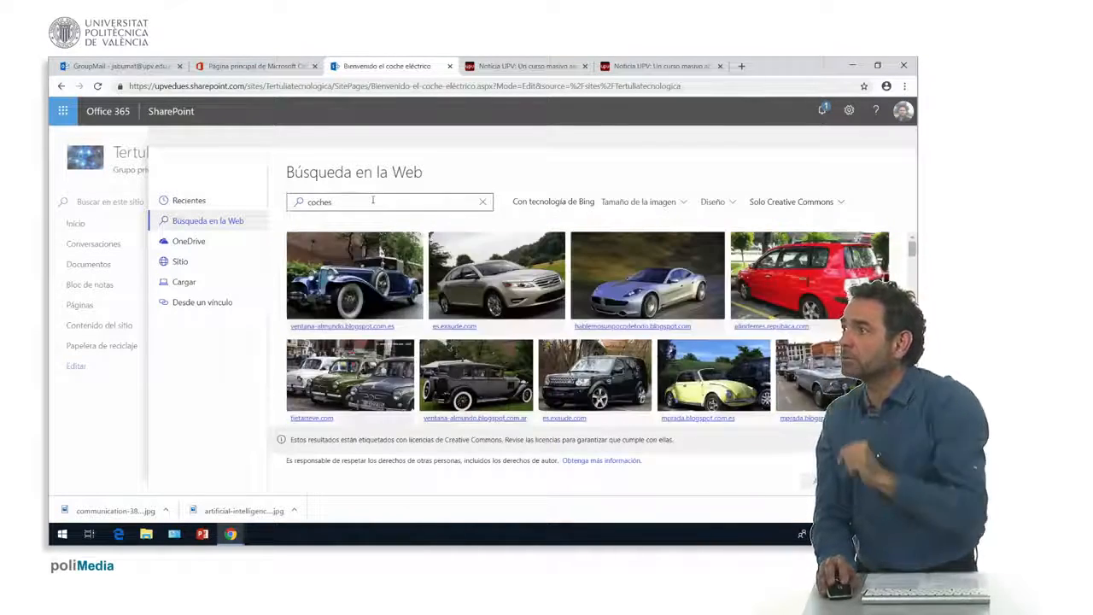
type("eléctricos")
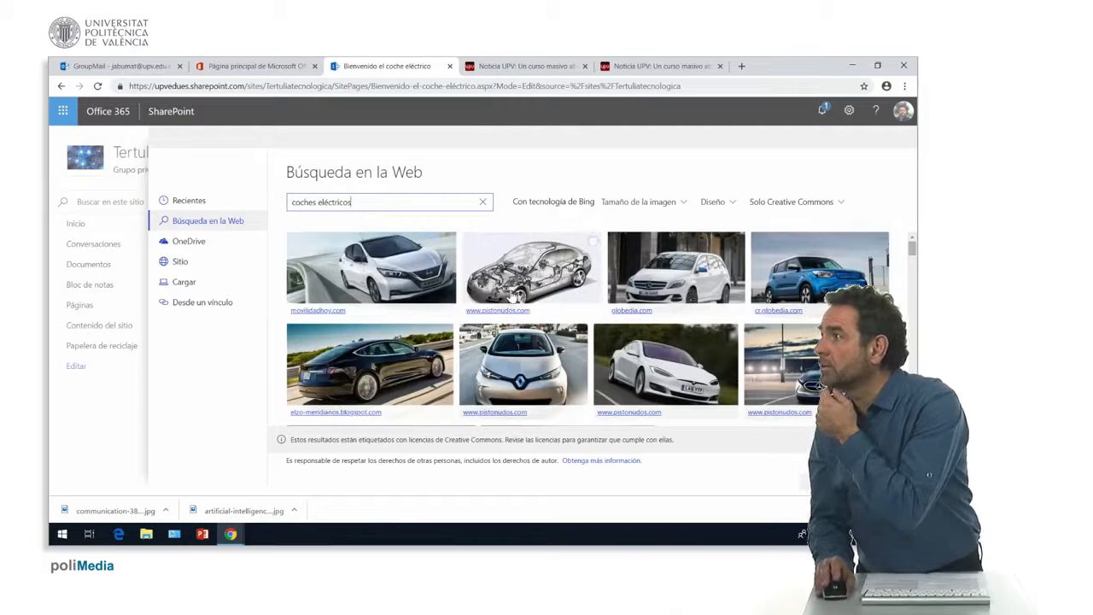
left_click(545, 272)
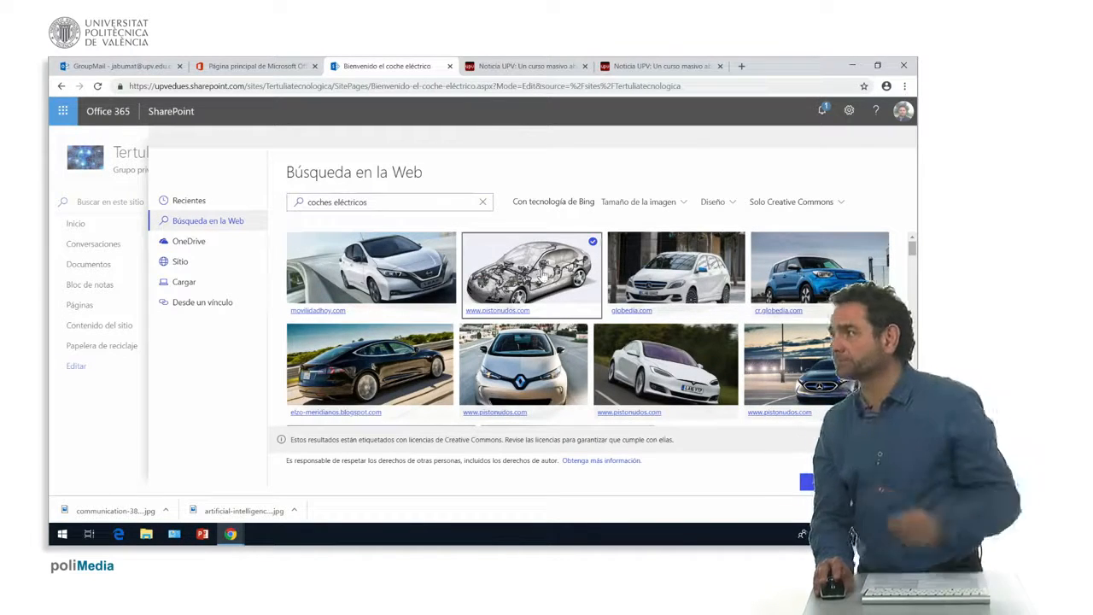
left_click(815, 482)
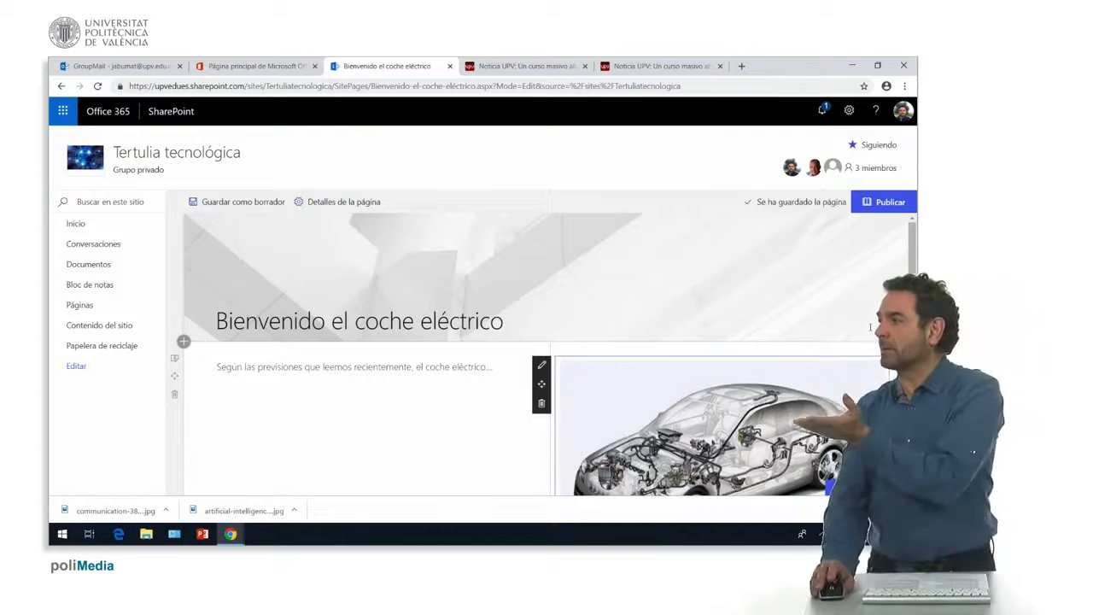
Step: Add a one-column section below the two-column section of the news post
scroll(546, 354, "down", 2)
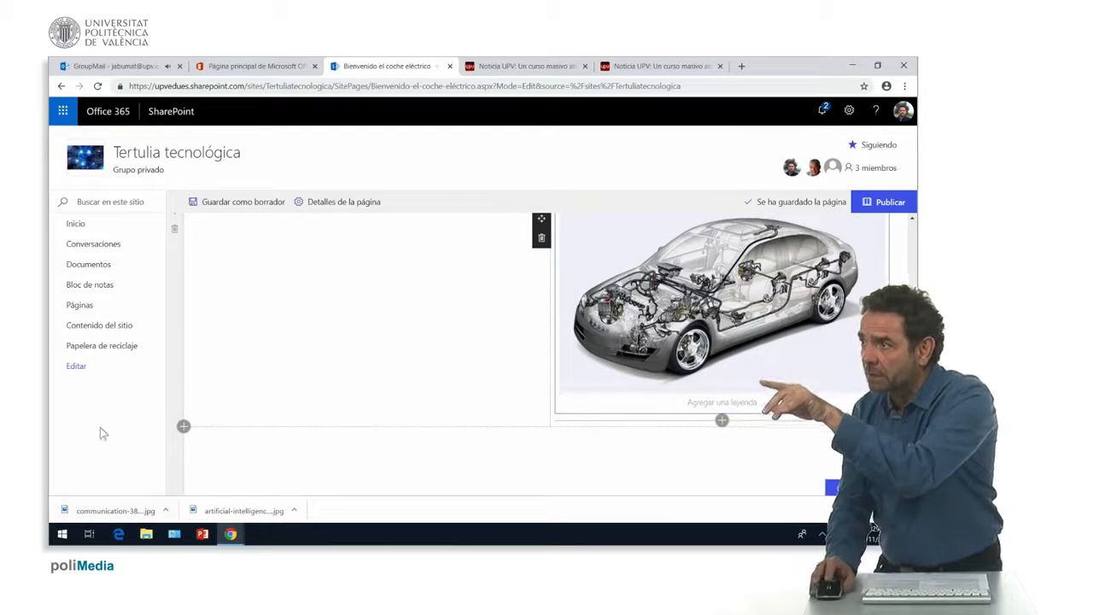
left_click(183, 426)
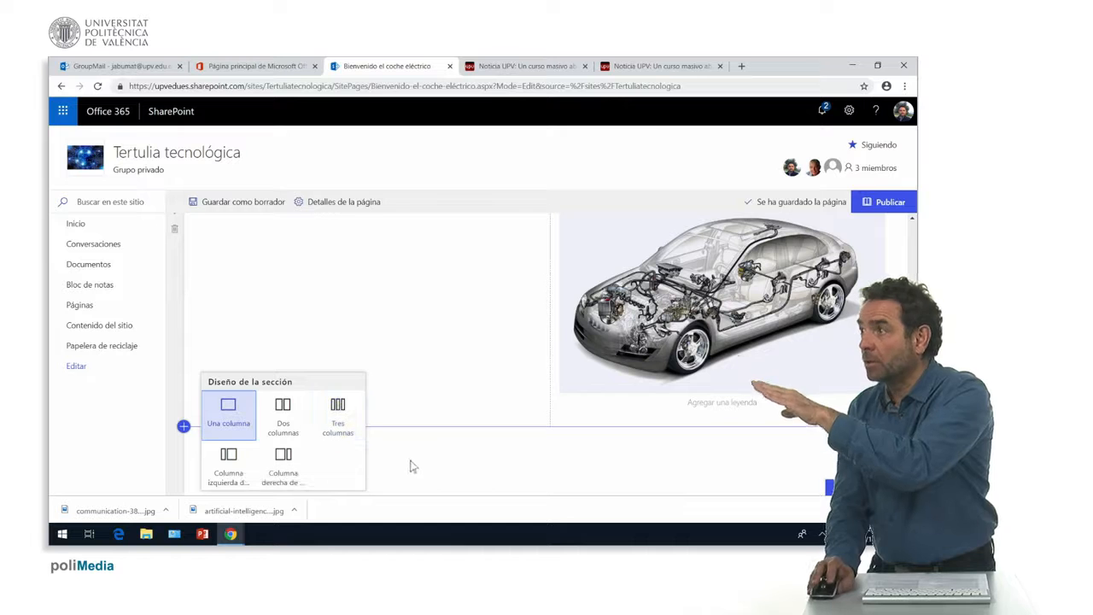
left_click(240, 421)
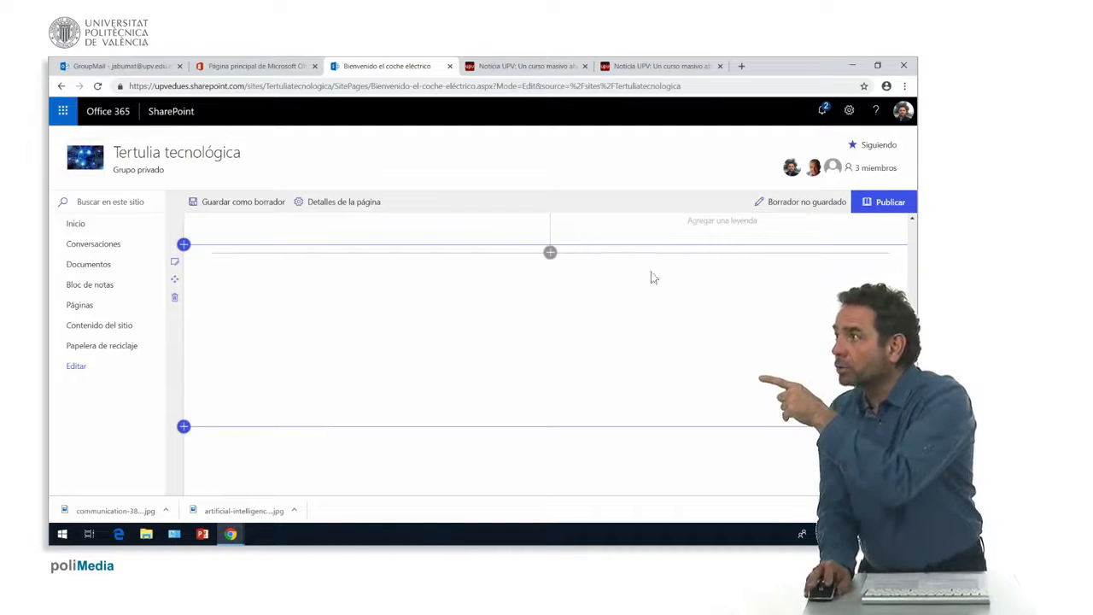
Step: Try out an embed web part in the one-column section and delete it without entering any address or code
left_click(551, 254)
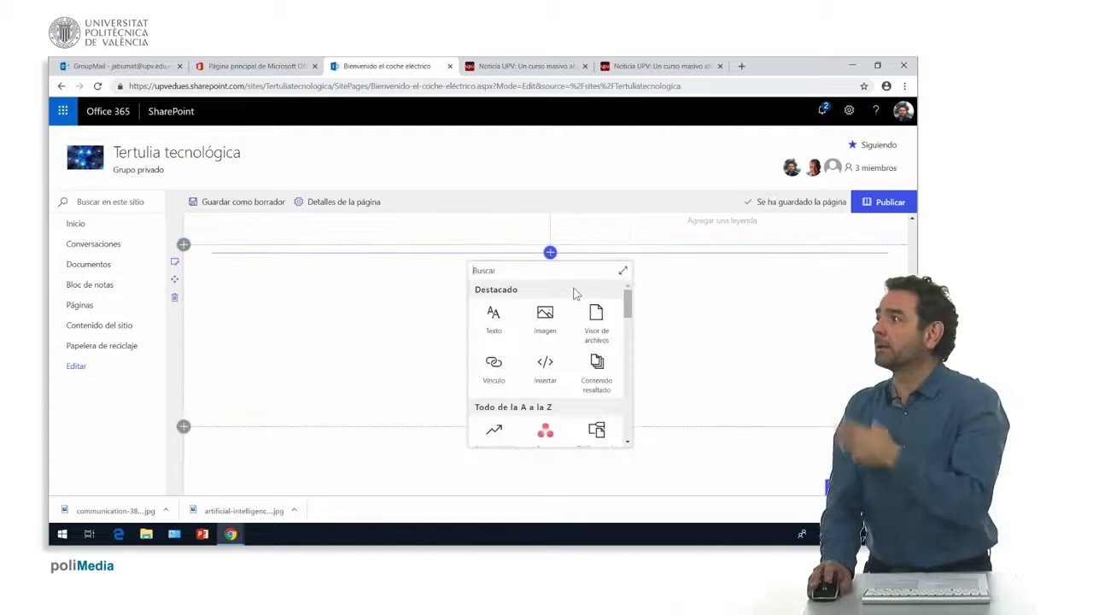
left_click(545, 370)
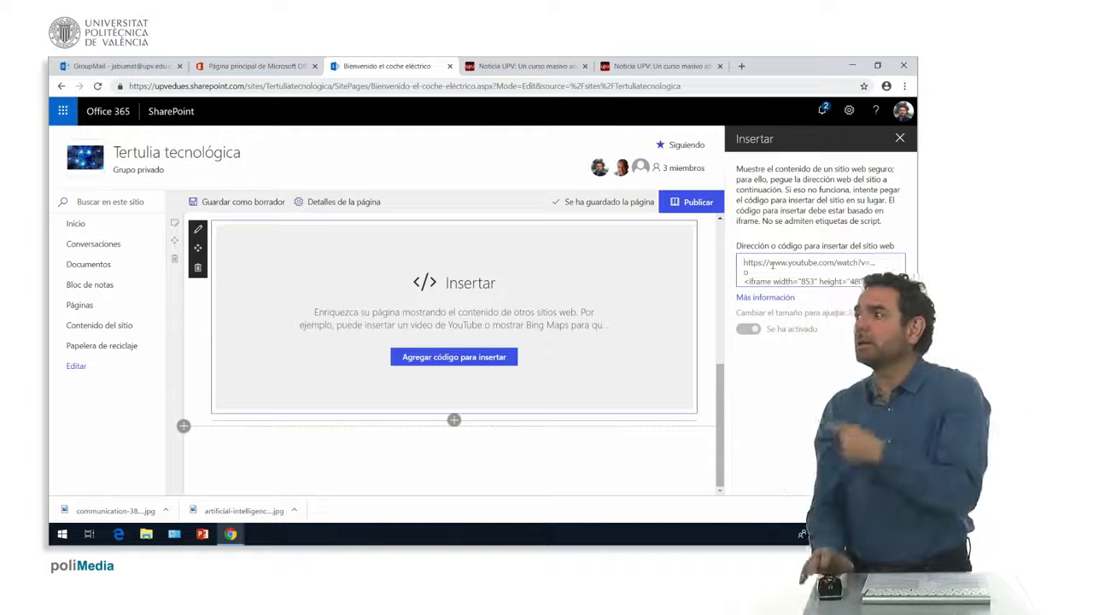
scroll(610, 365, "up", 5)
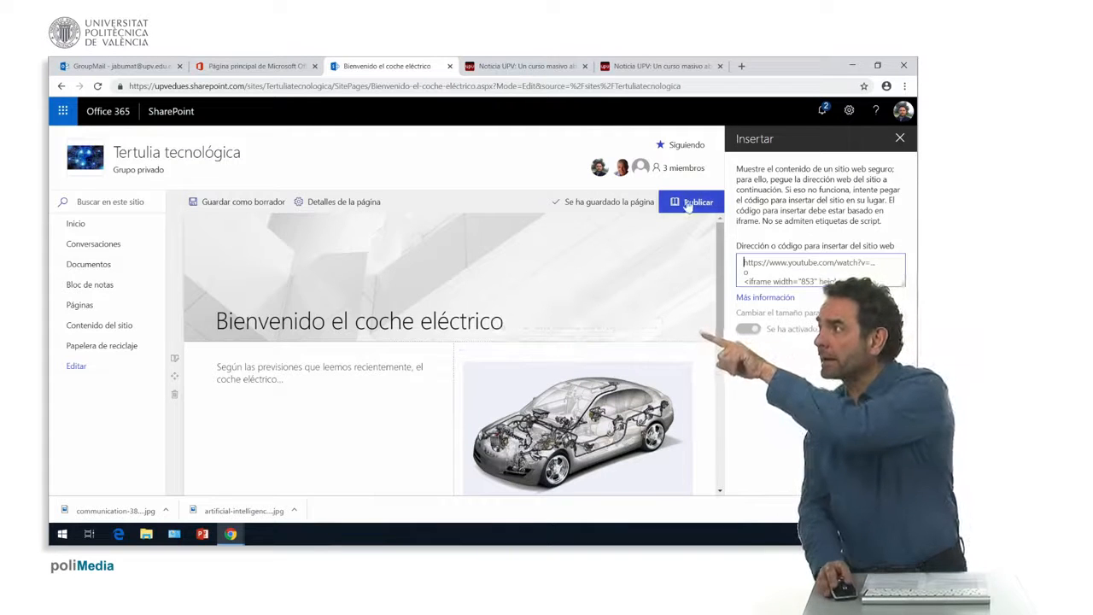
left_click(901, 138)
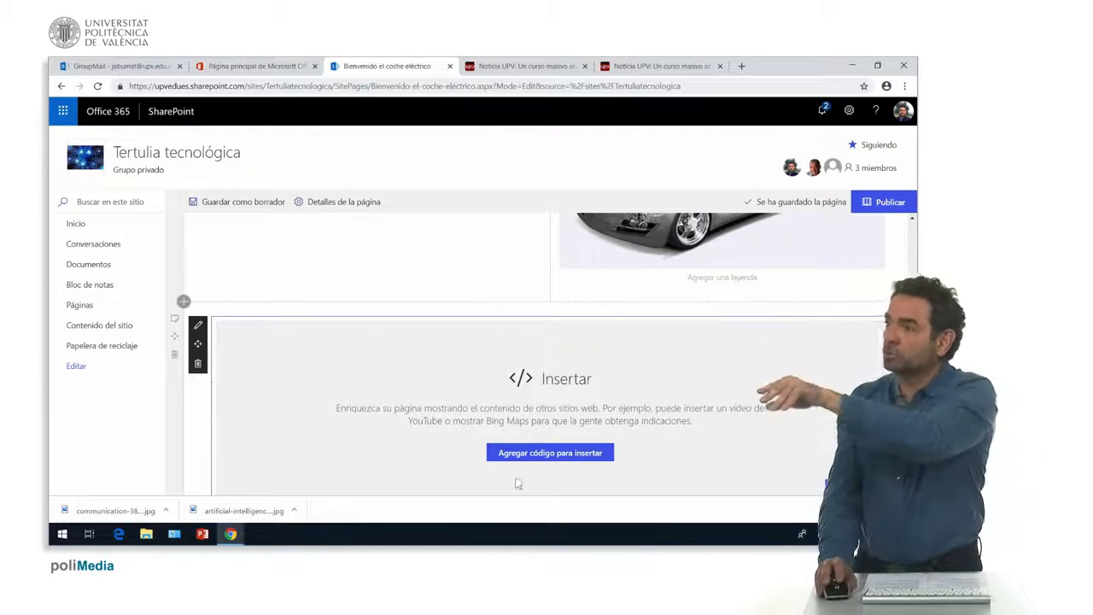
left_click(197, 365)
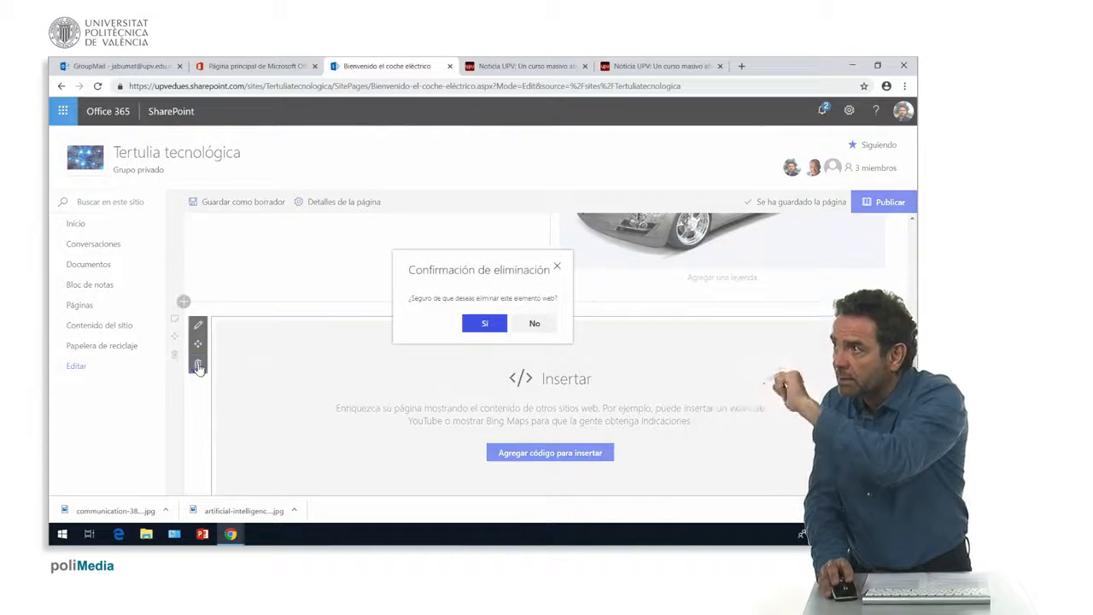
left_click(487, 324)
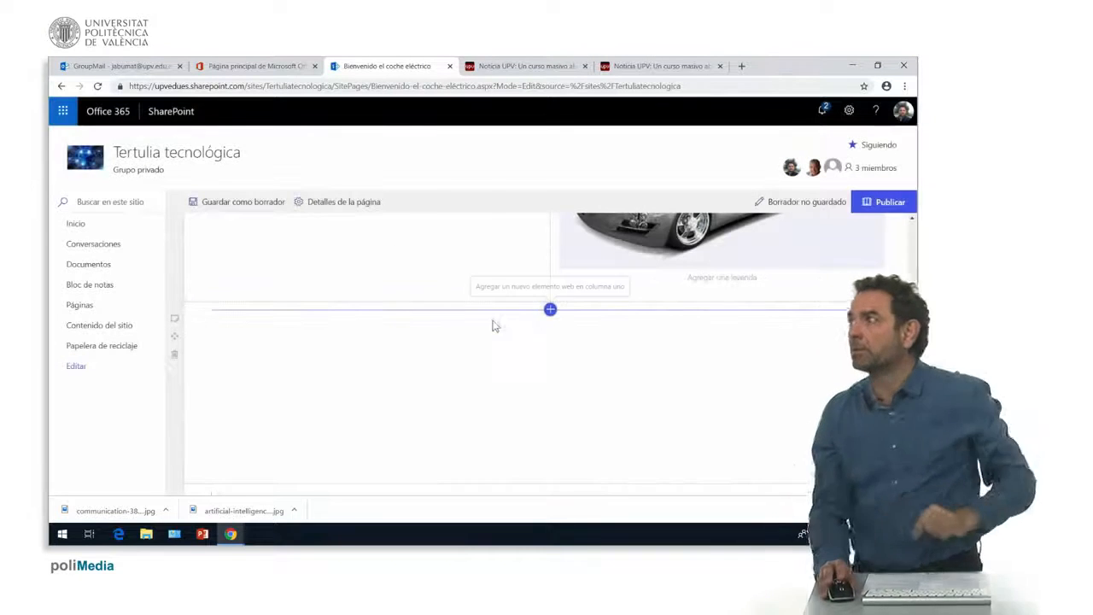
Step: Publish the news post and check it under Novedades on the site's home page
scroll(705, 390, "up", 5)
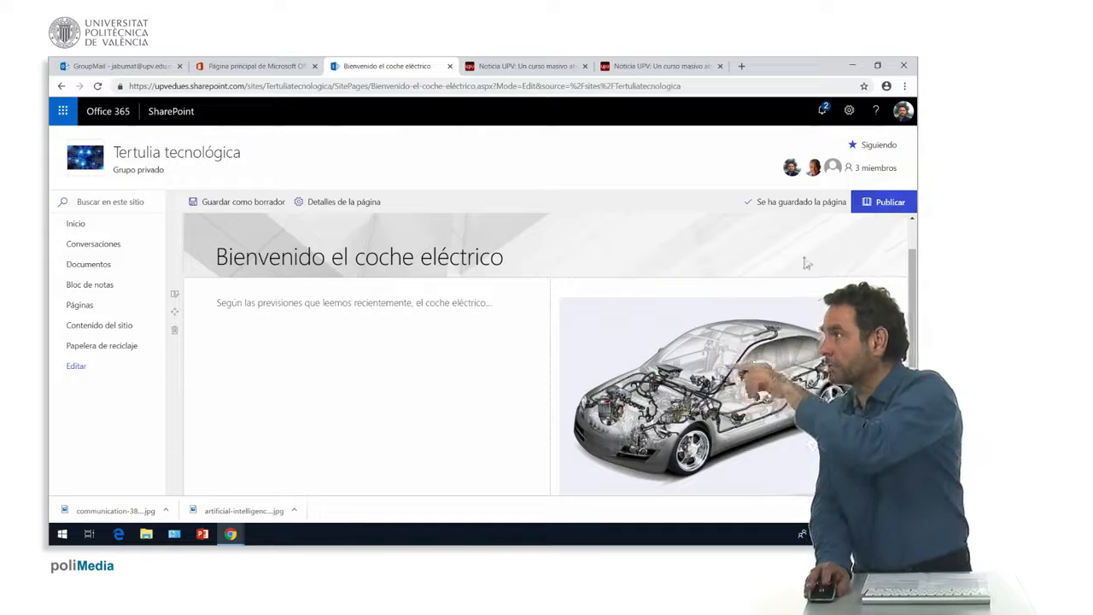
left_click(889, 203)
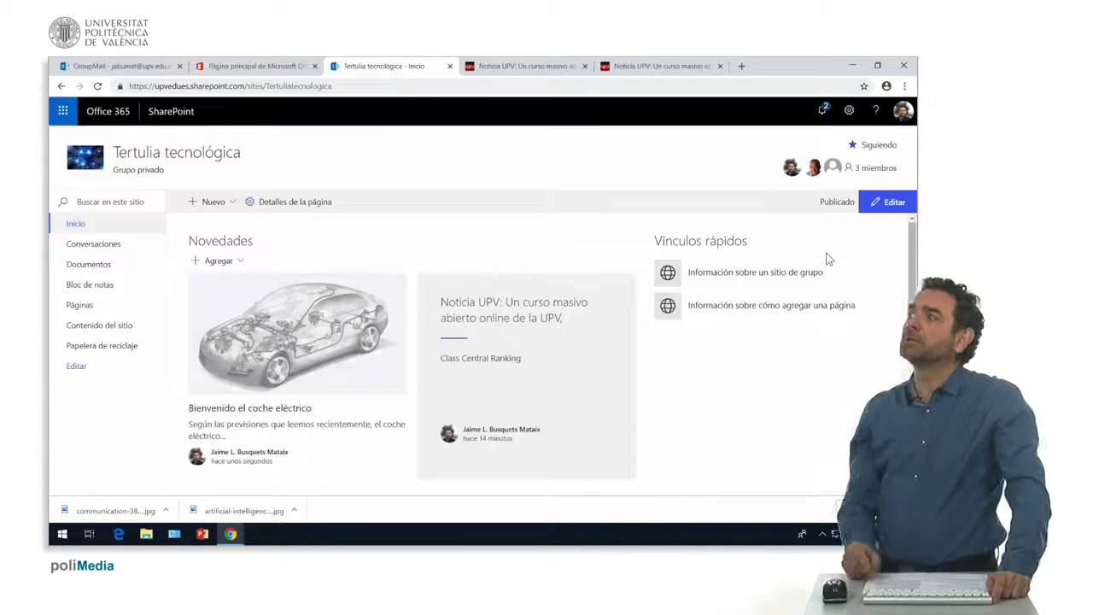
scroll(716, 374, "down", 2)
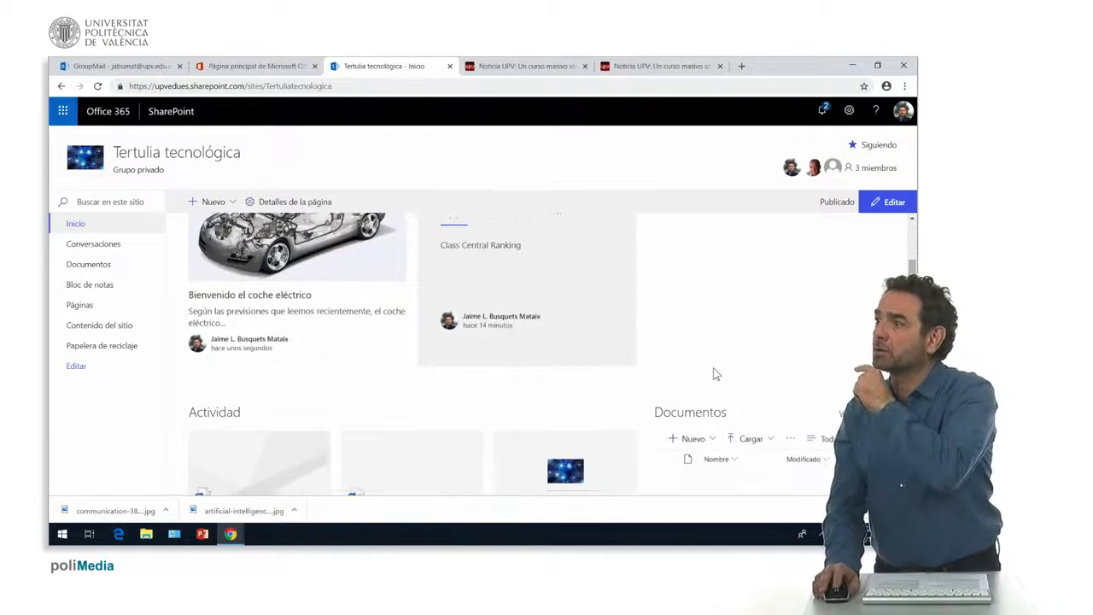
scroll(715, 374, "up", 2)
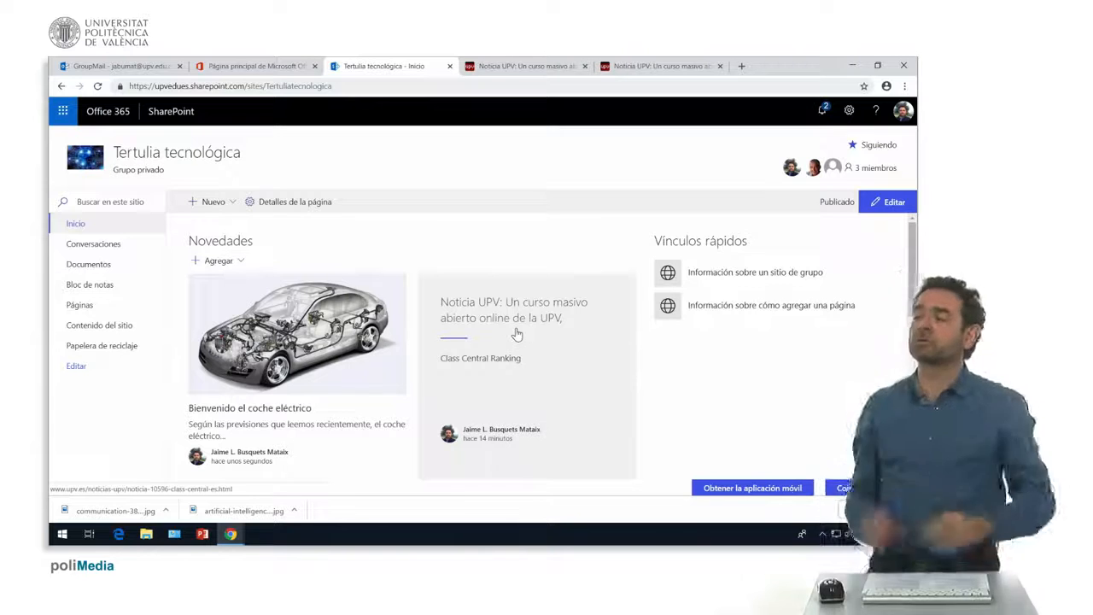
scroll(418, 399, "down", 2)
scroll(418, 399, "up", 2)
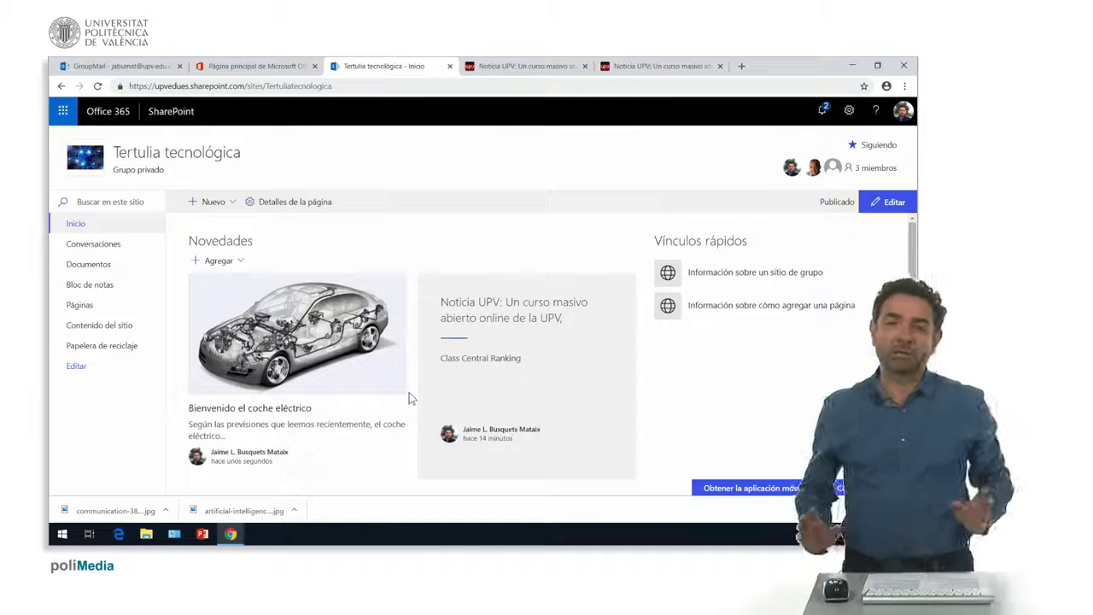